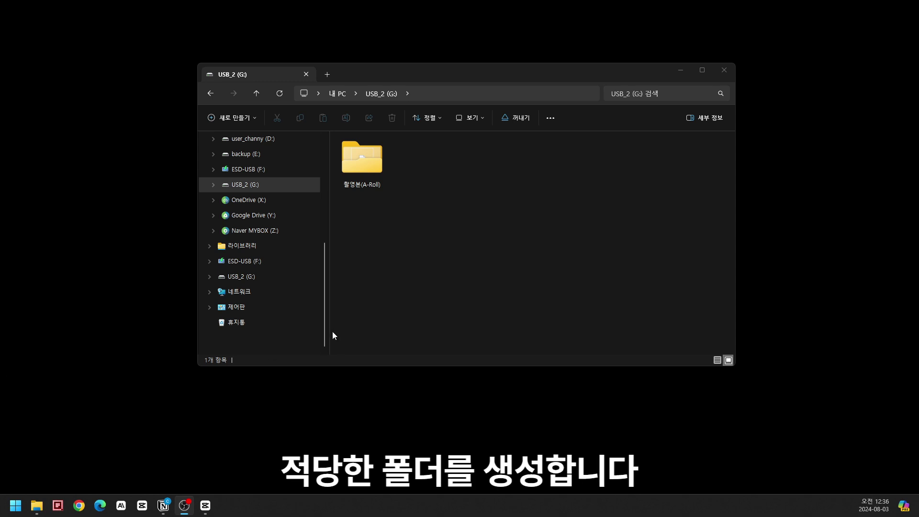
Create a new folder named 줄리엣_소스 at the root of the USB_2 (G:) drive.
left_click(429, 192)
key("ctrl+shift+n")
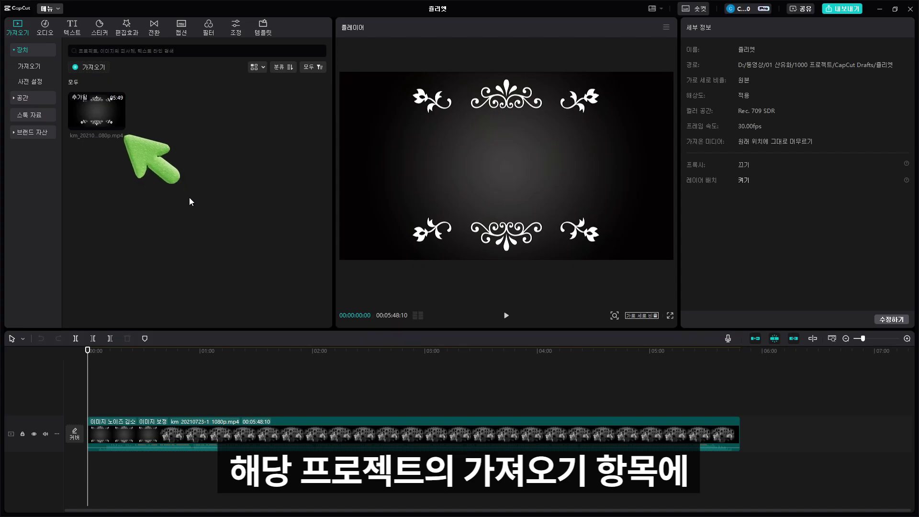
Switch to the 줄리엣 project in CapCut and open the file location of its imported km_20210723-1_1080p.mp4 clip.
mouse_move(99, 114)
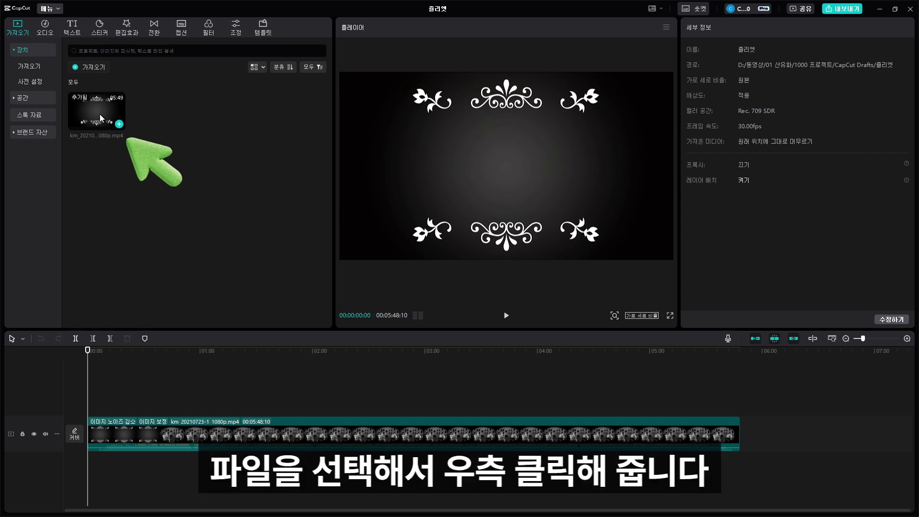
left_click(99, 114)
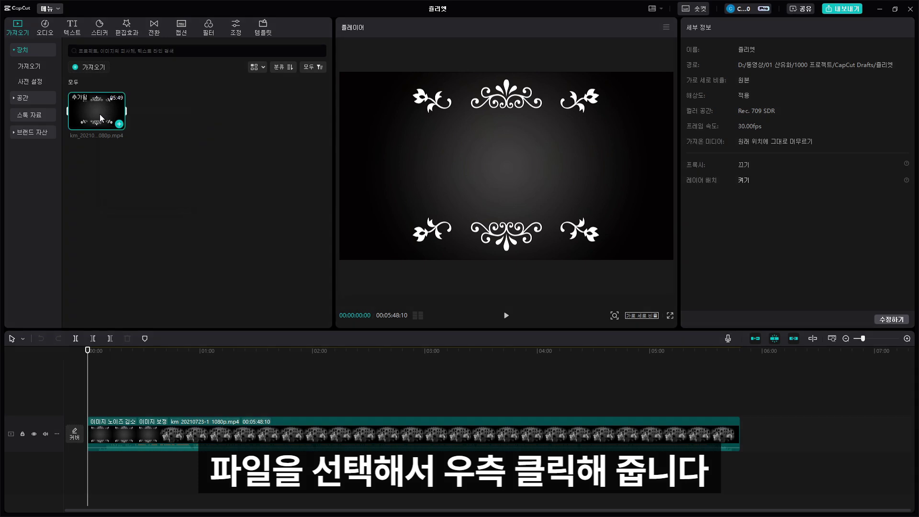
right_click(100, 114)
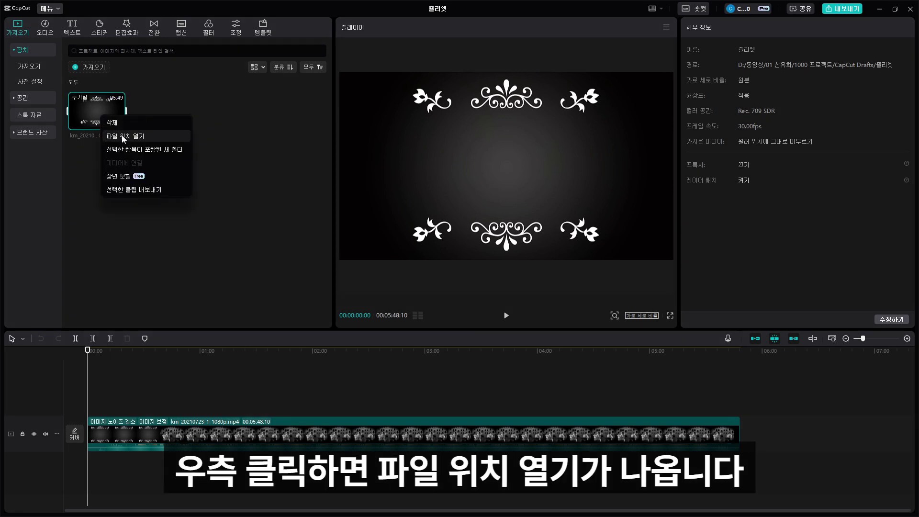
left_click(162, 136)
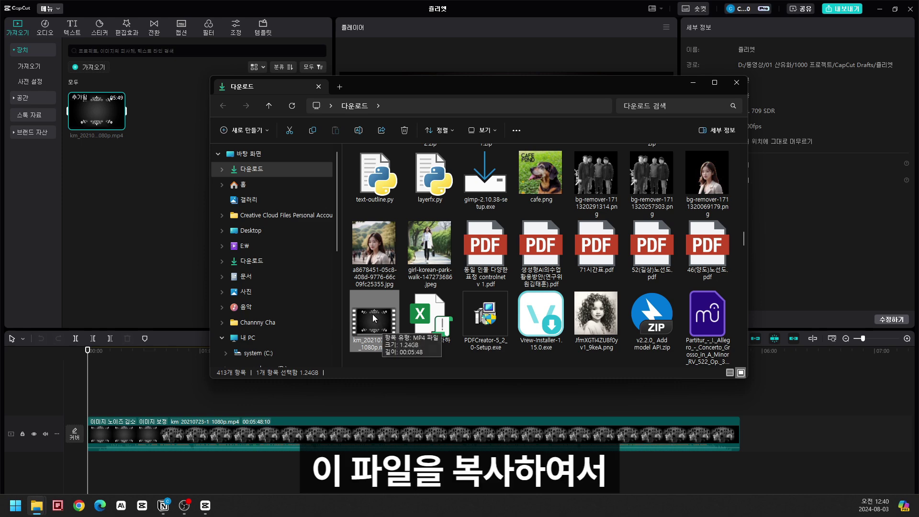
Copy km_20210723-1_1080p.mp4 from the downloads folder into the 줄리엣_소스 folder on the USB_2 (G:) drive.
left_click(372, 314)
right_click(373, 314)
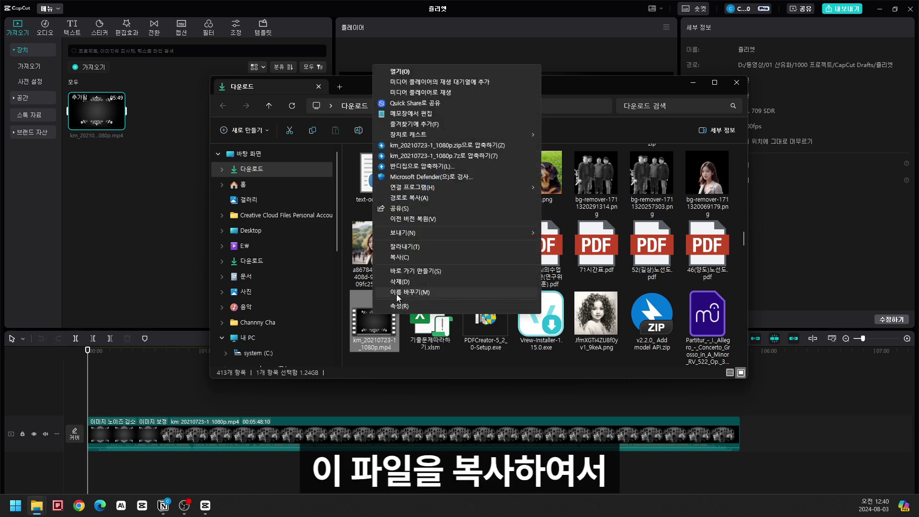
left_click(407, 259)
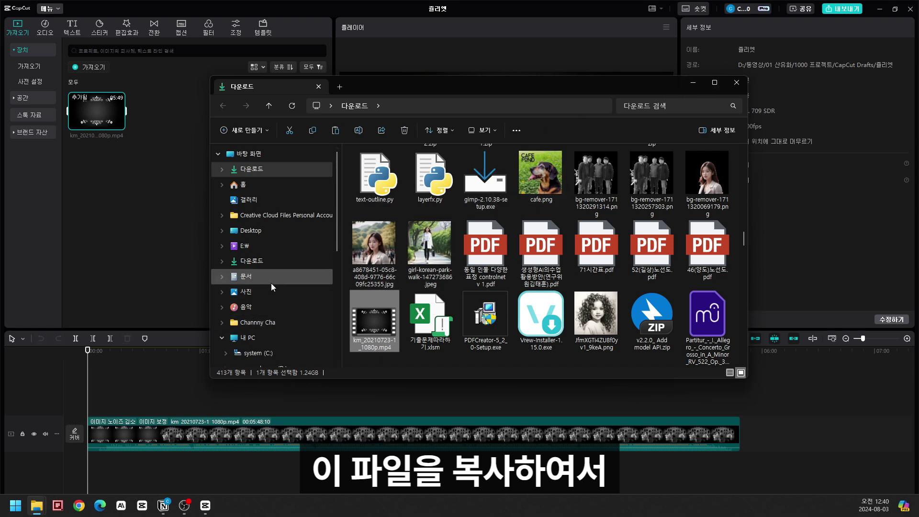
scroll(270, 269, "down", 2)
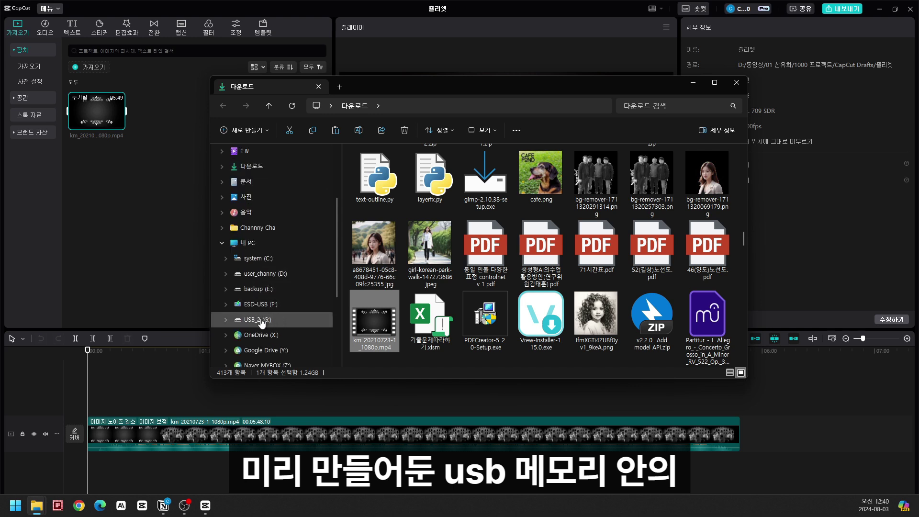
left_click(261, 322)
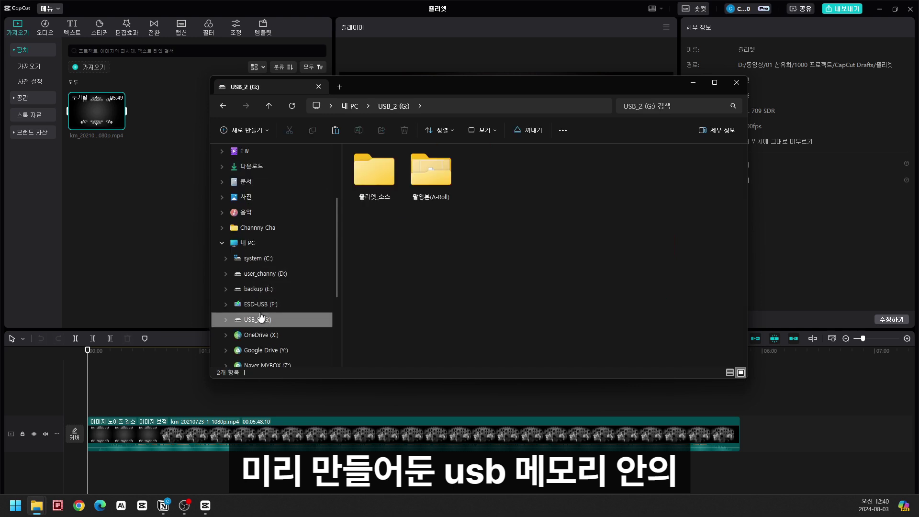
double_click(379, 184)
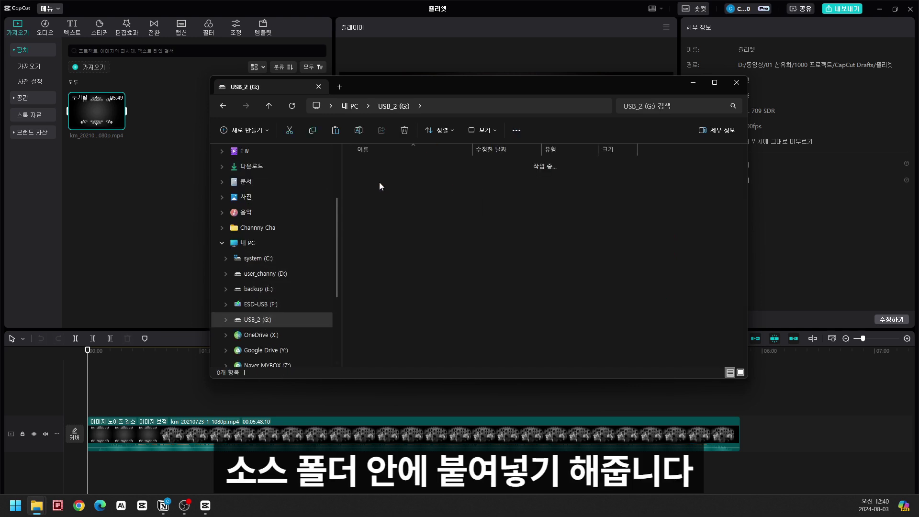
right_click(398, 199)
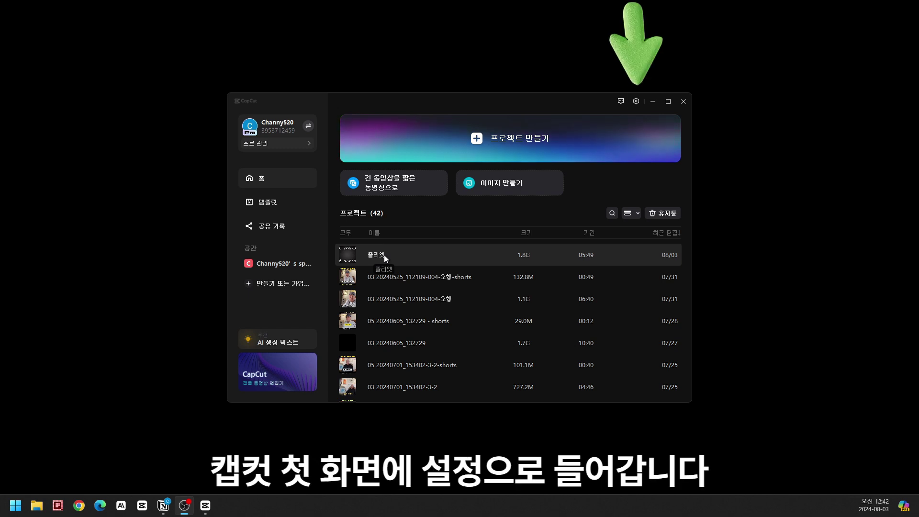
From the CapCut home screen, open the settings and browse to the project save location.
left_click(636, 101)
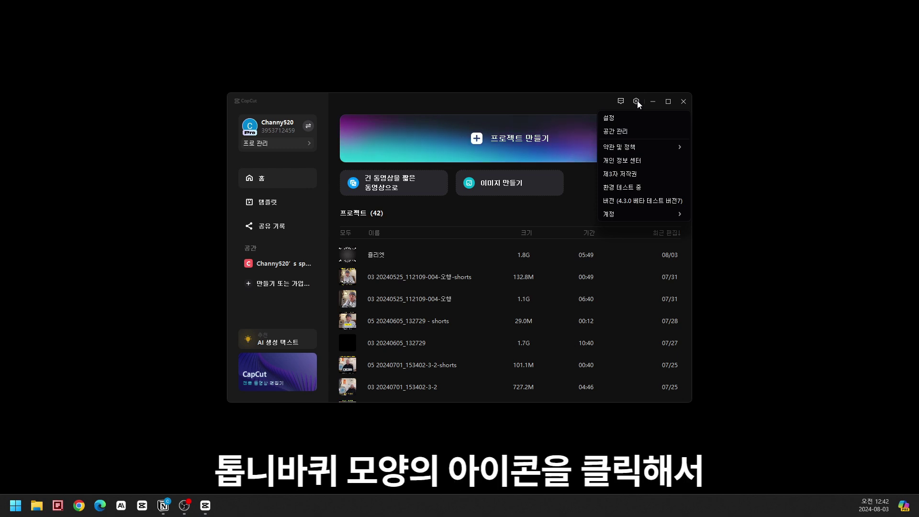
left_click(617, 119)
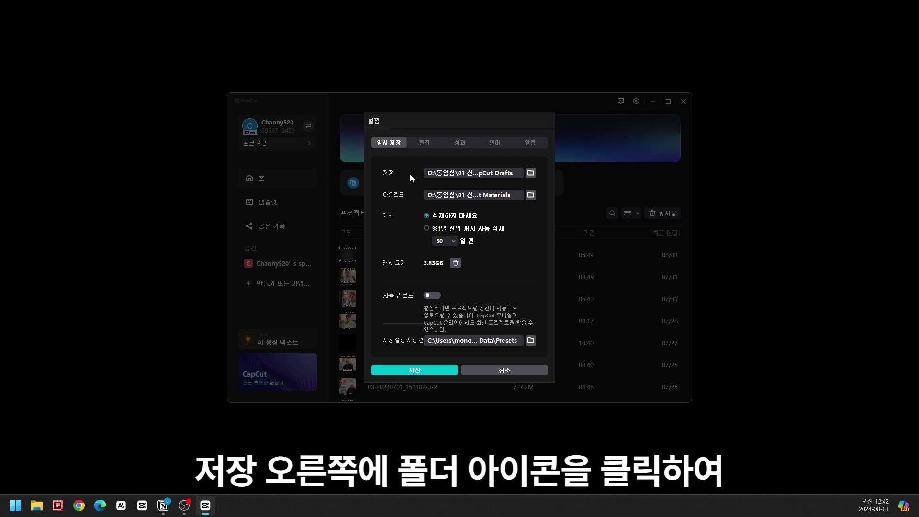
left_click(531, 173)
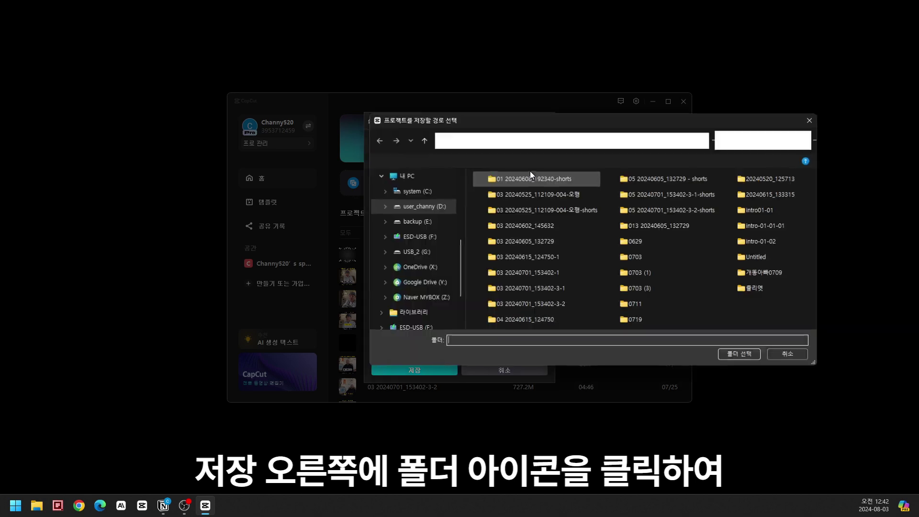
left_click_drag(562, 122, 432, 116)
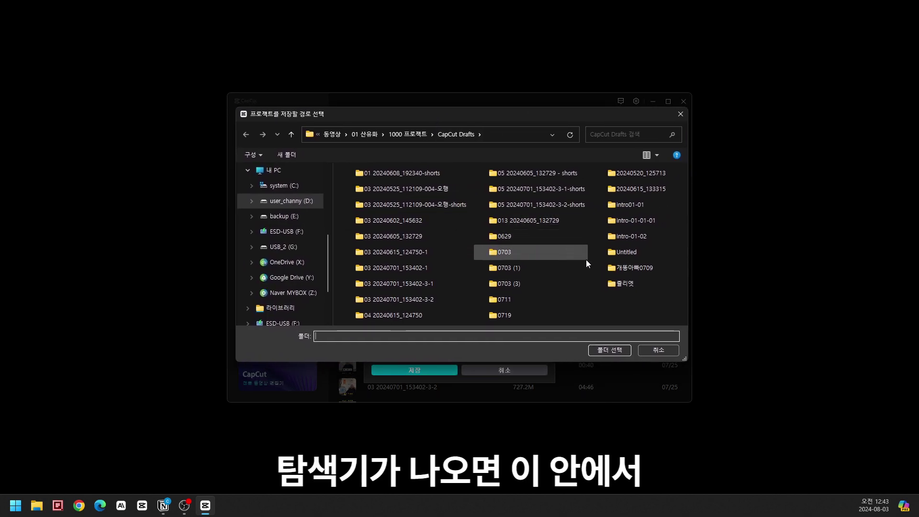
Copy the 줄리엣 project folder inside CapCut Drafts to the clipboard.
mouse_move(642, 285)
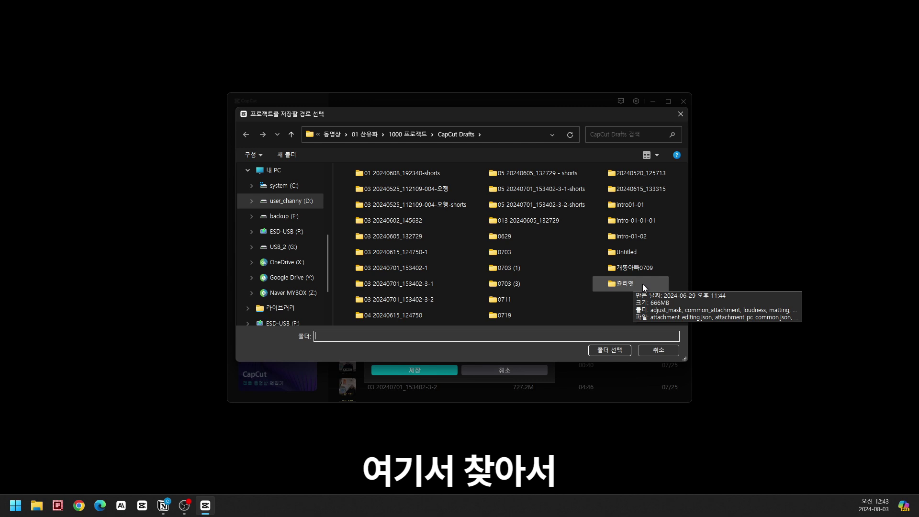
right_click(642, 283)
left_click(625, 285)
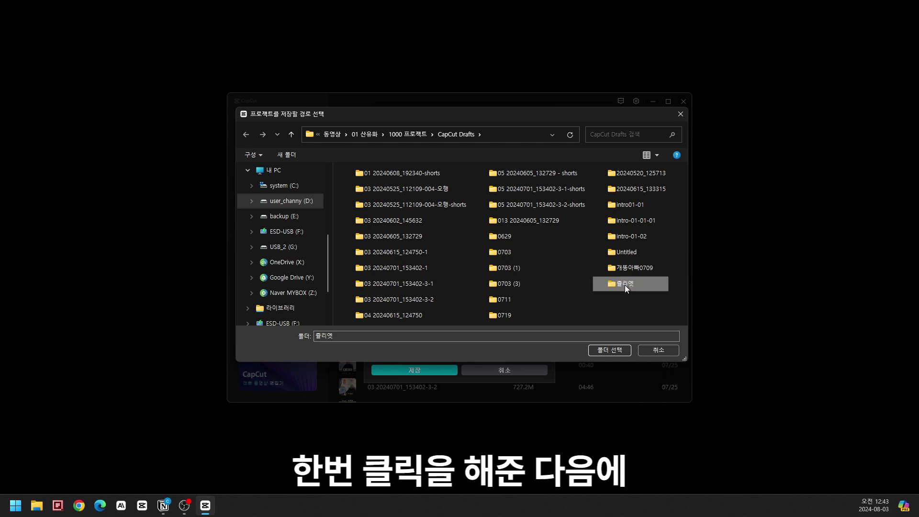
right_click(653, 284)
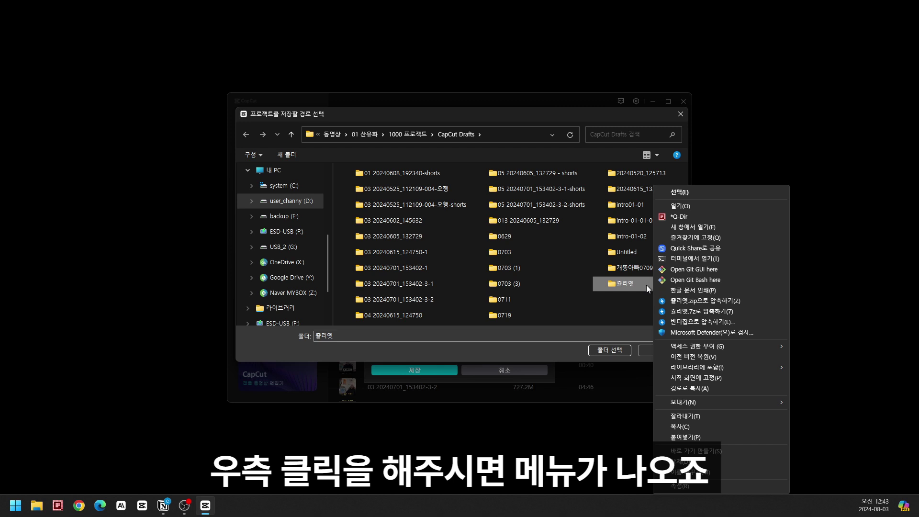
left_click(696, 427)
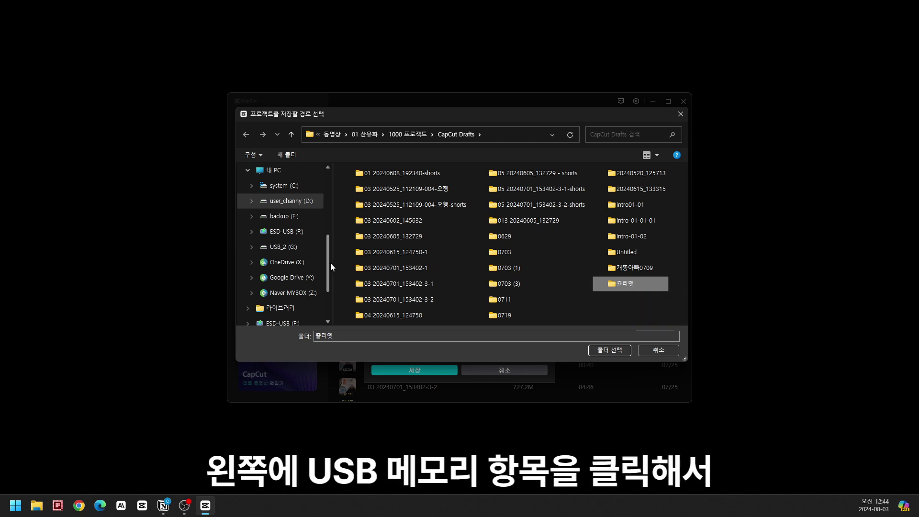
Paste the copied project folder into the root of the USB_2 (G:) drive, next to 줄리엣_소스.
scroll(306, 266, "up", 1)
left_click(290, 264)
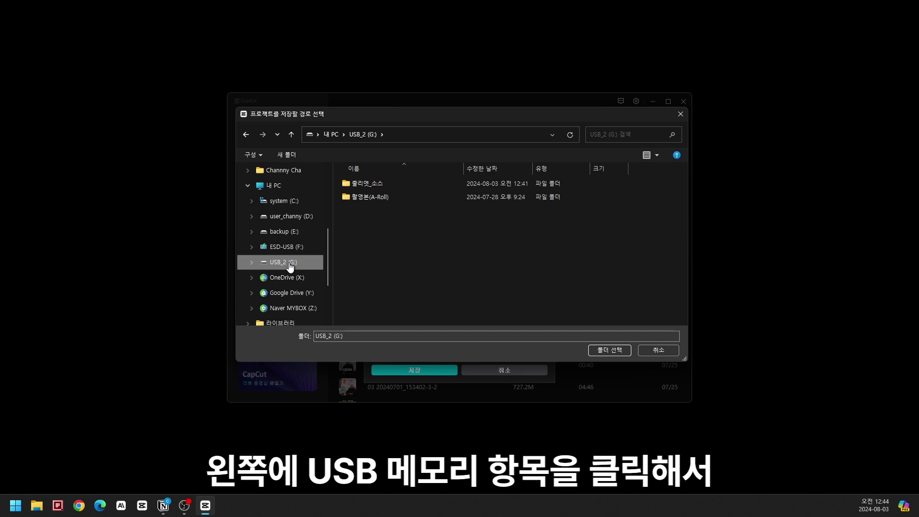
right_click(357, 222)
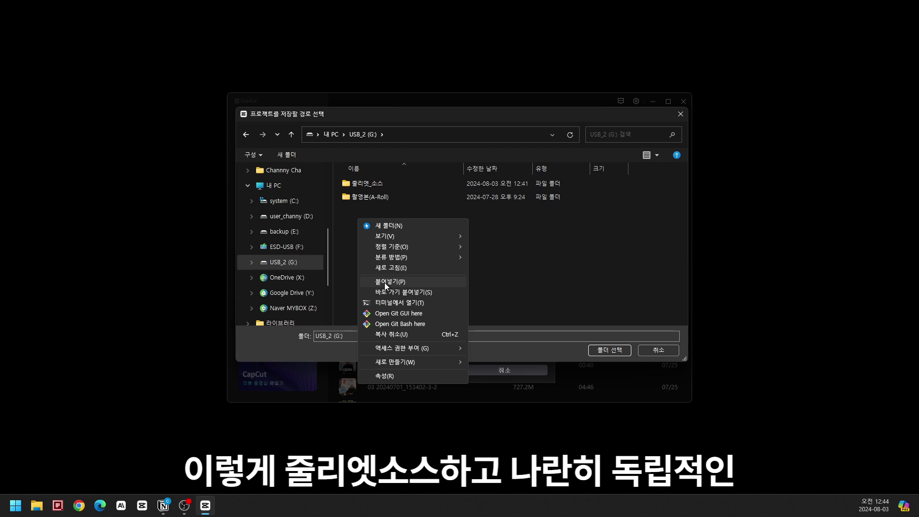
left_click(384, 283)
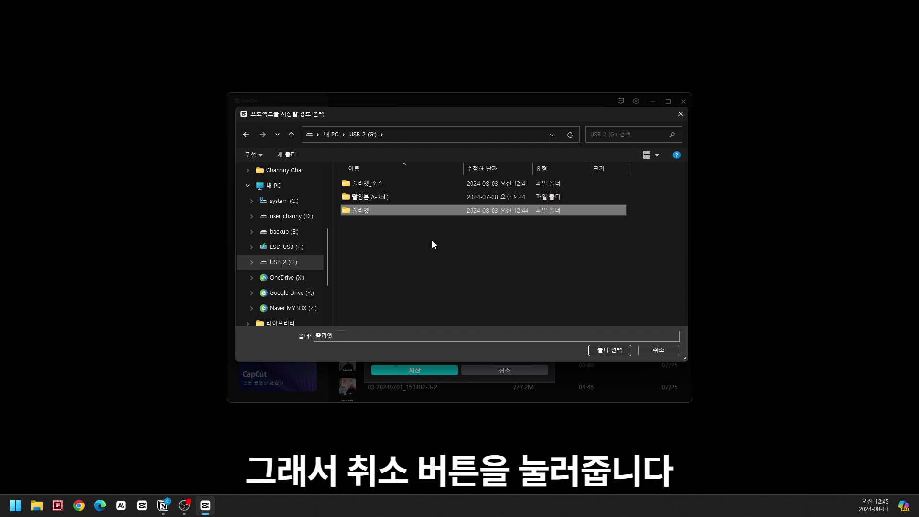
Cancel the save path selection and the settings without changing them, and close CapCut.
left_click(665, 349)
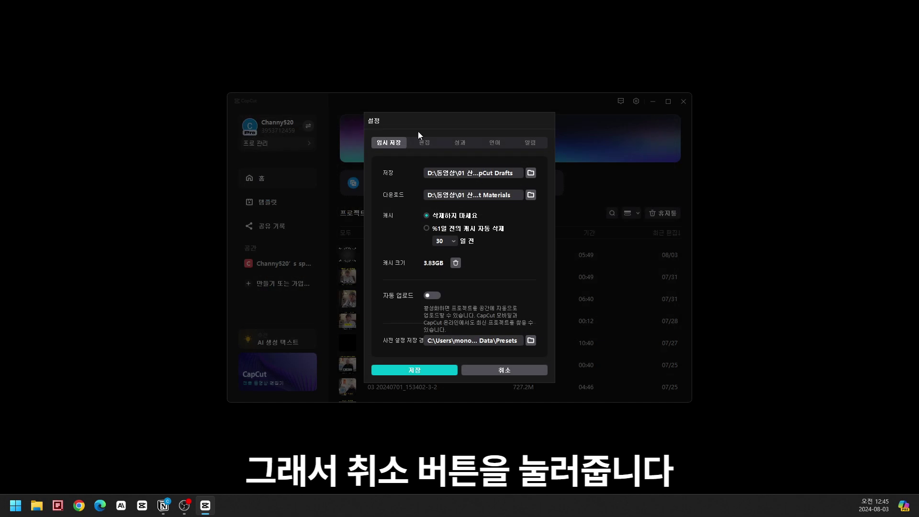
left_click(510, 372)
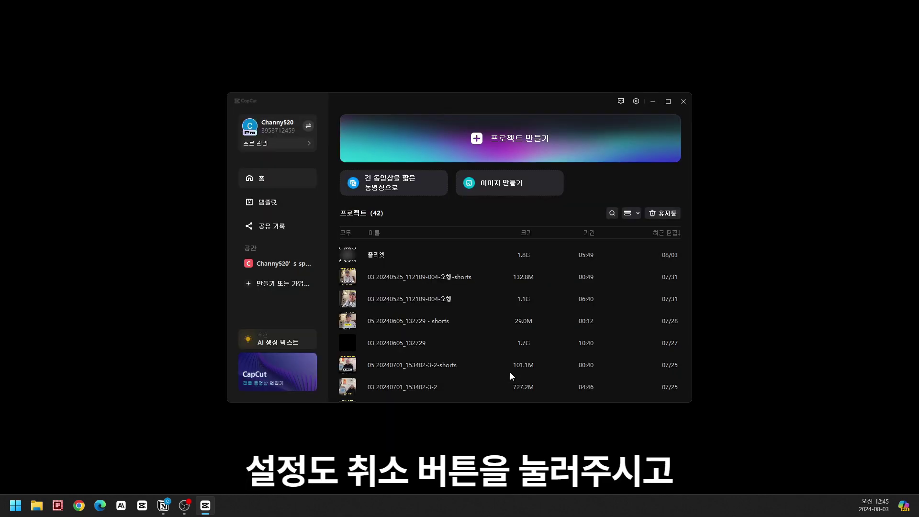
left_click(688, 100)
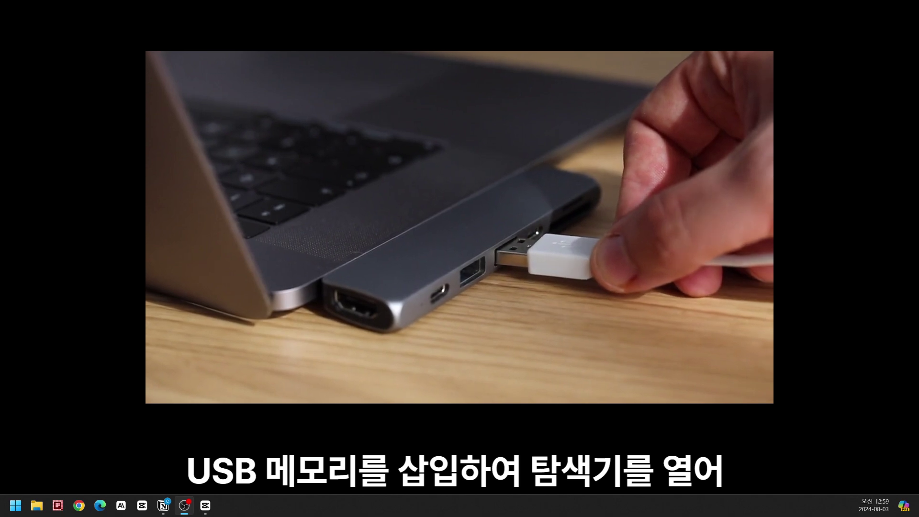
Switch to Q-Dir and copy the 줄리엣_소스 folder from USB_2 (G:) into the 프로젝트 folder on drive E:.
left_click(58, 506)
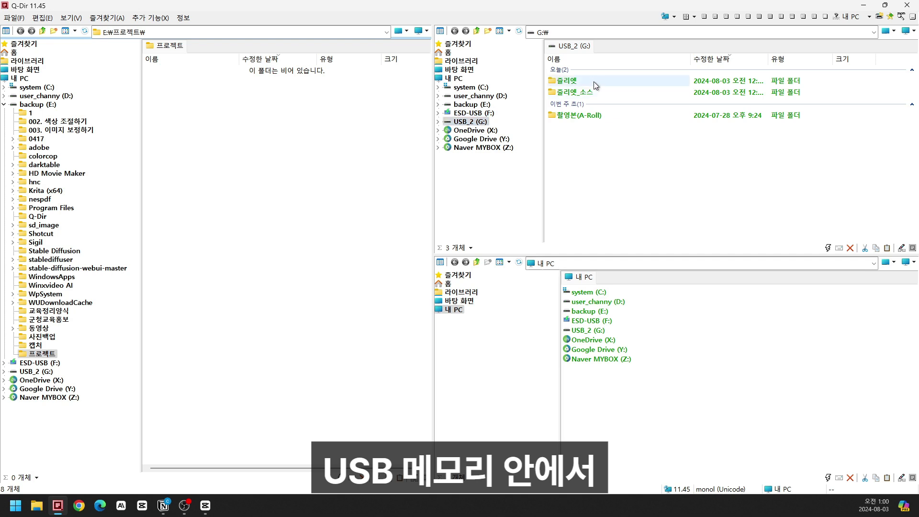
mouse_move(592, 97)
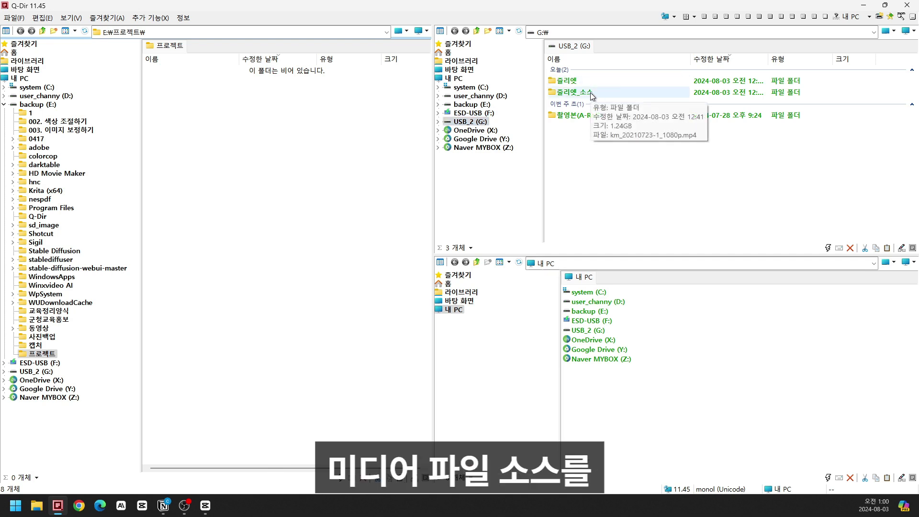
left_click_drag(590, 93, 245, 166)
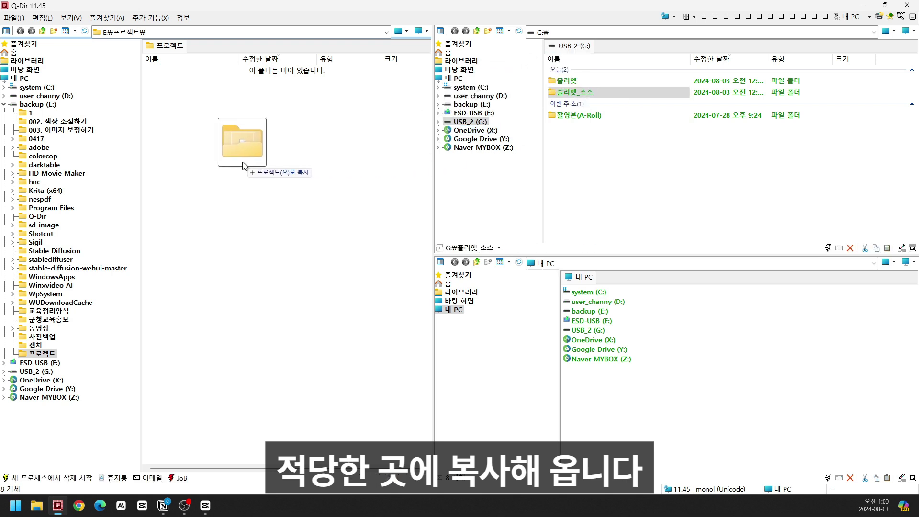
left_click_drag(243, 162, 242, 162)
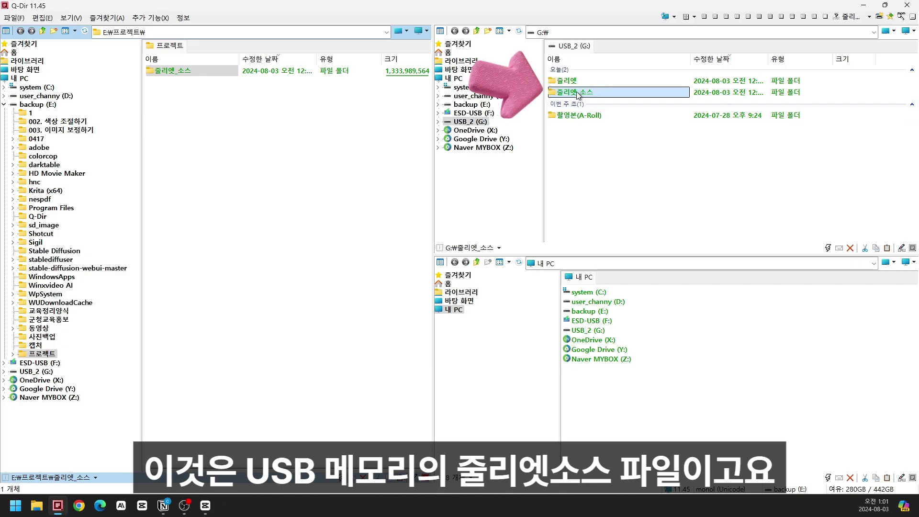
Copy the 줄리엣 project folder on the USB_2 (G:) drive to the clipboard.
mouse_move(577, 95)
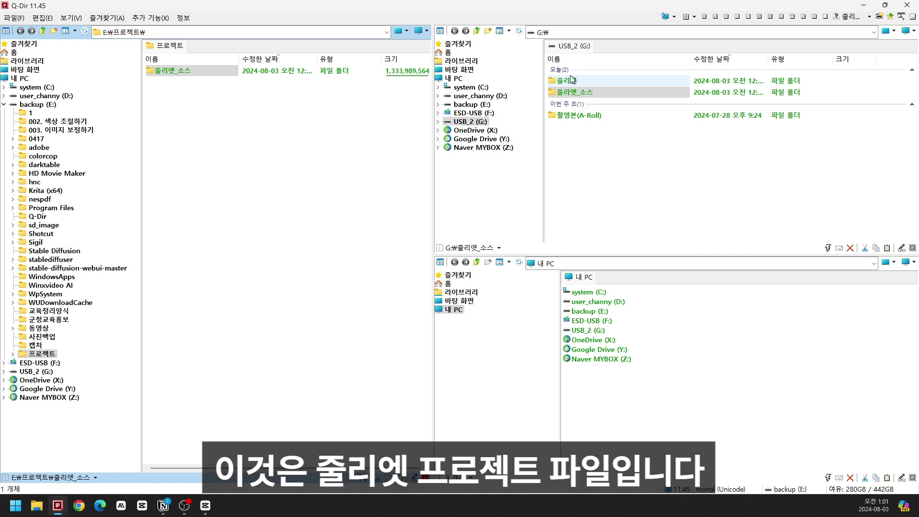
mouse_move(571, 79)
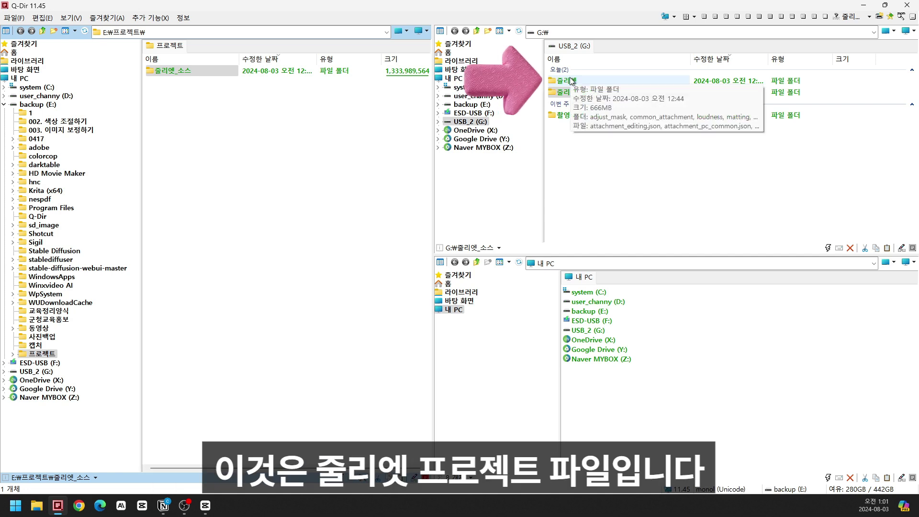
left_click(571, 80)
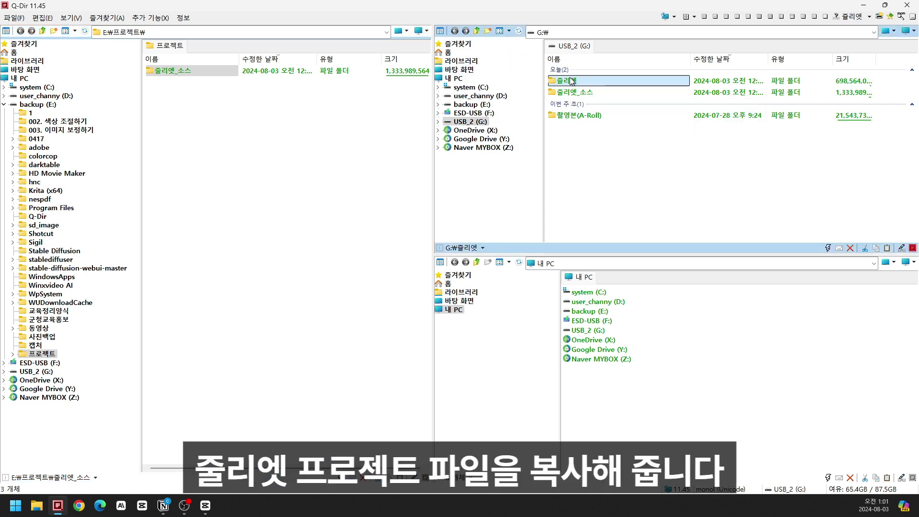
mouse_move(571, 80)
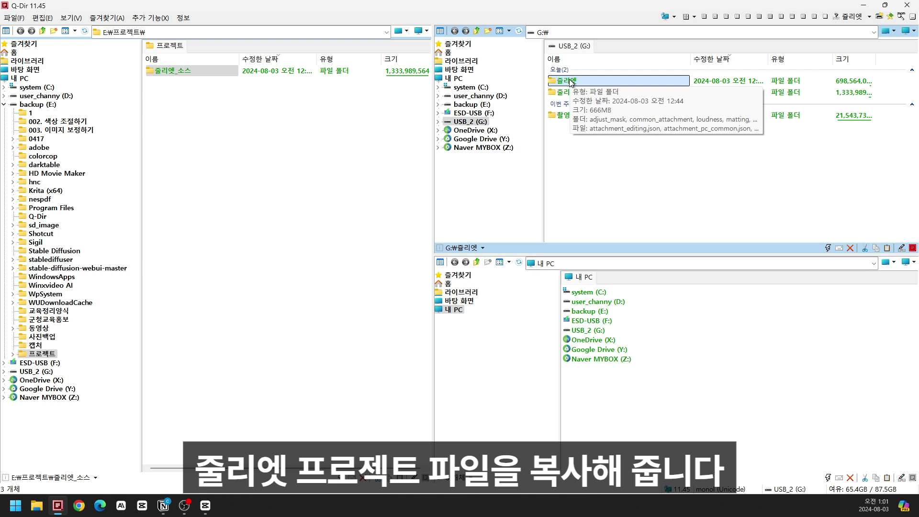
right_click(571, 80)
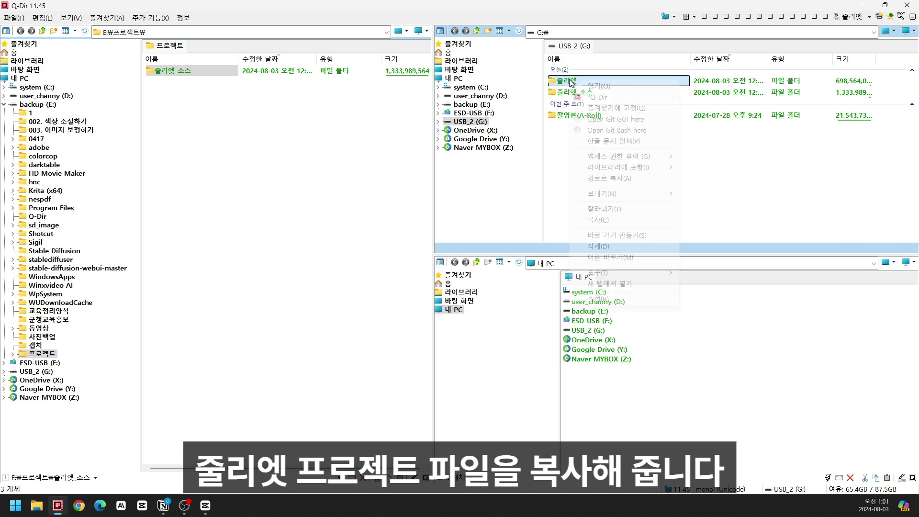
left_click(607, 219)
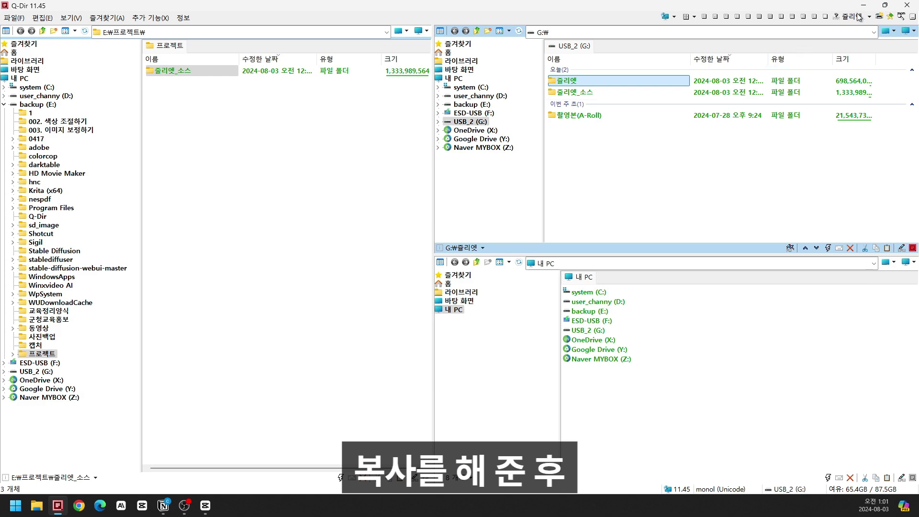
Minimize Q-Dir, switch to CapCut and open the folder selection for the project save path in the settings.
left_click(870, 6)
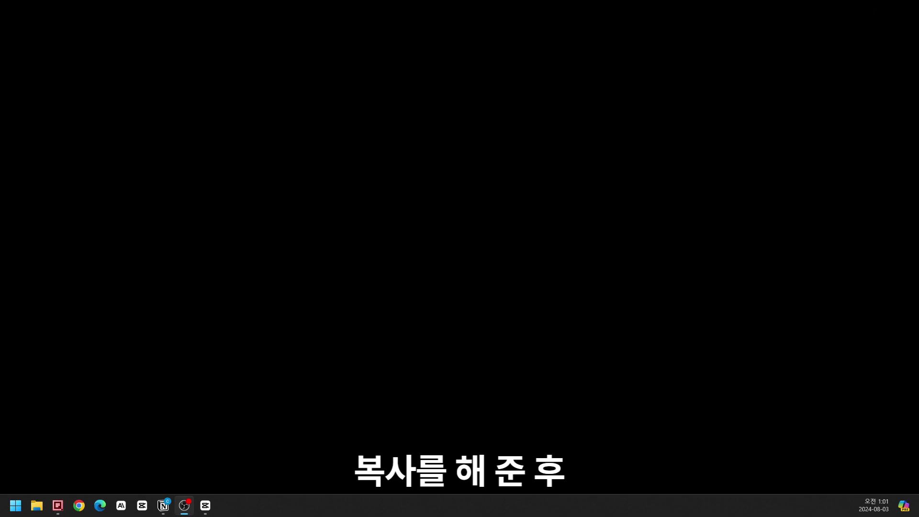
left_click(206, 507)
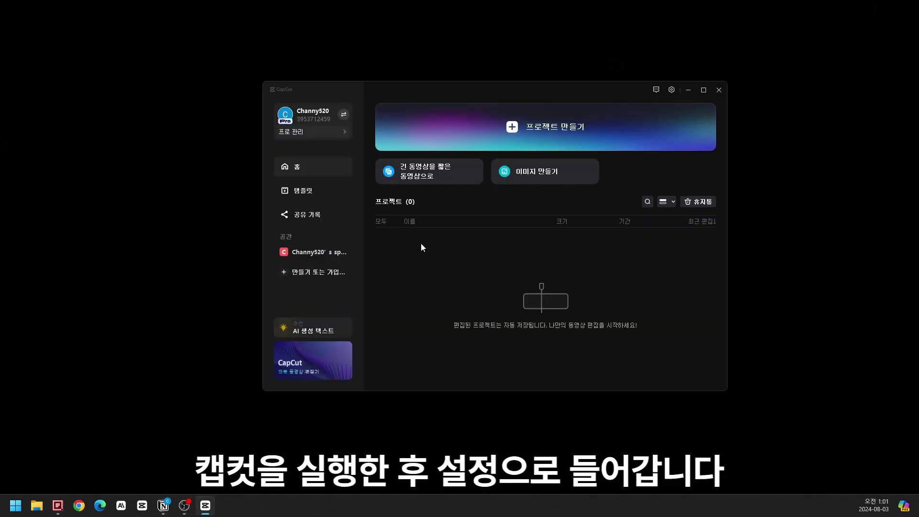
left_click(672, 90)
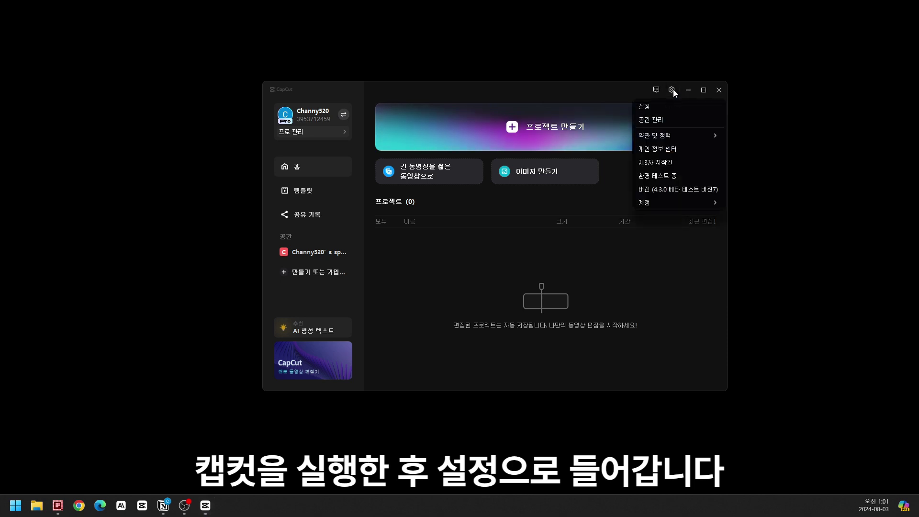
left_click(658, 110)
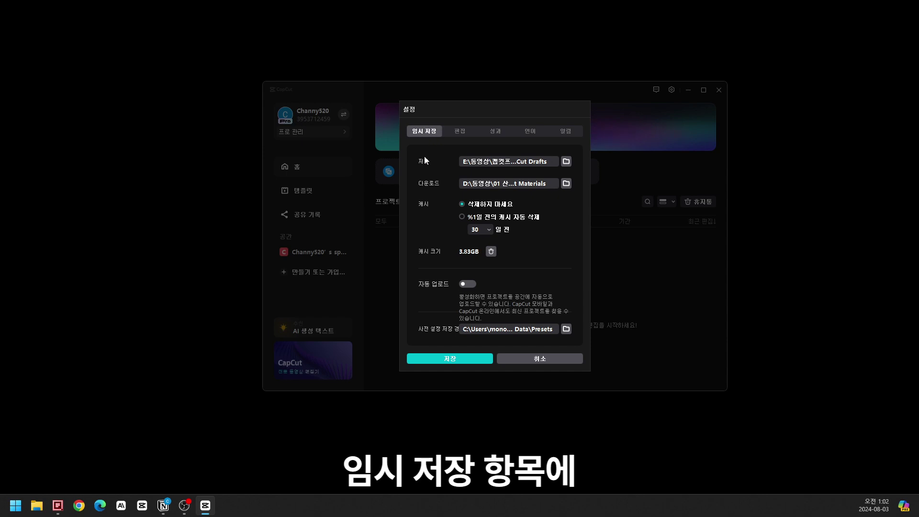
left_click(568, 162)
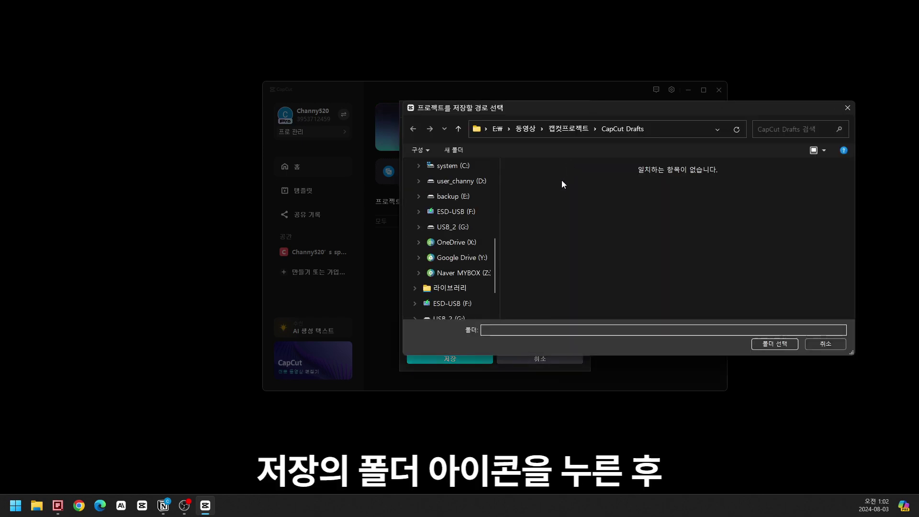
Paste the copied 줄리엣 project folder into the CapCut Drafts folder and cancel the folder selection and the settings.
right_click(544, 217)
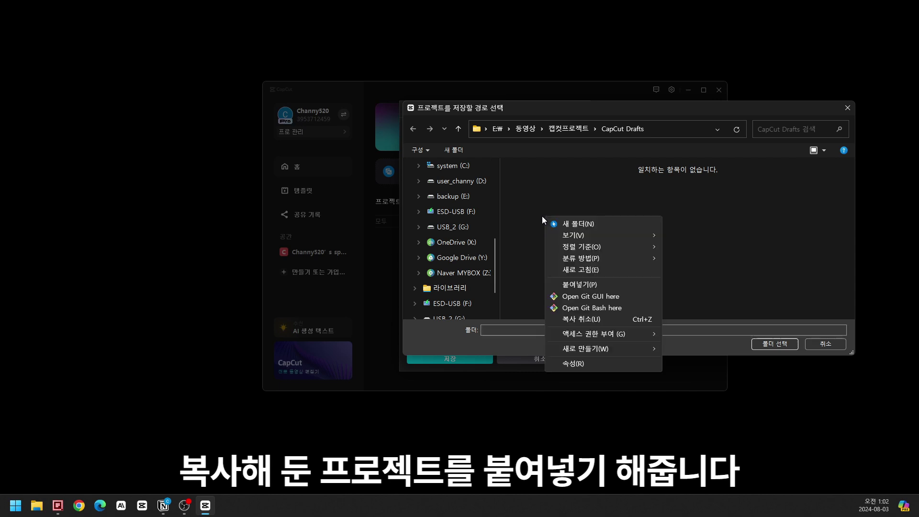
left_click(576, 284)
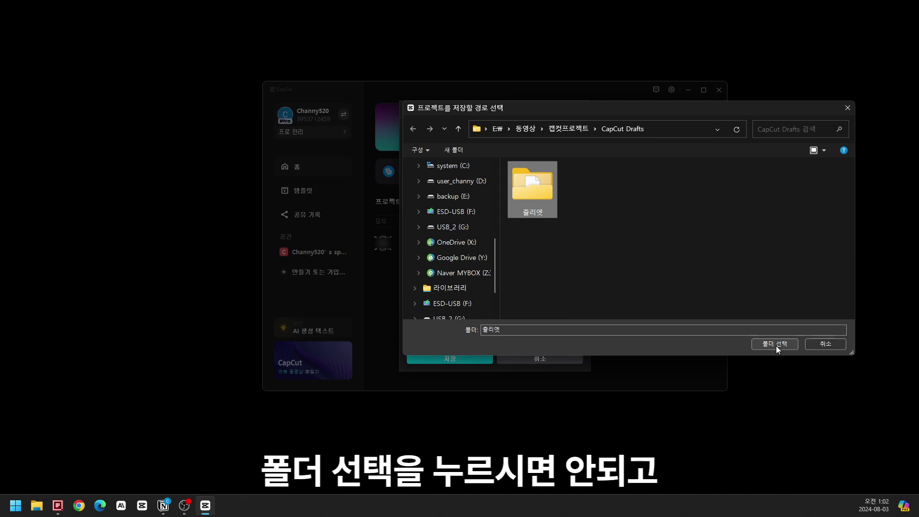
left_click(824, 346)
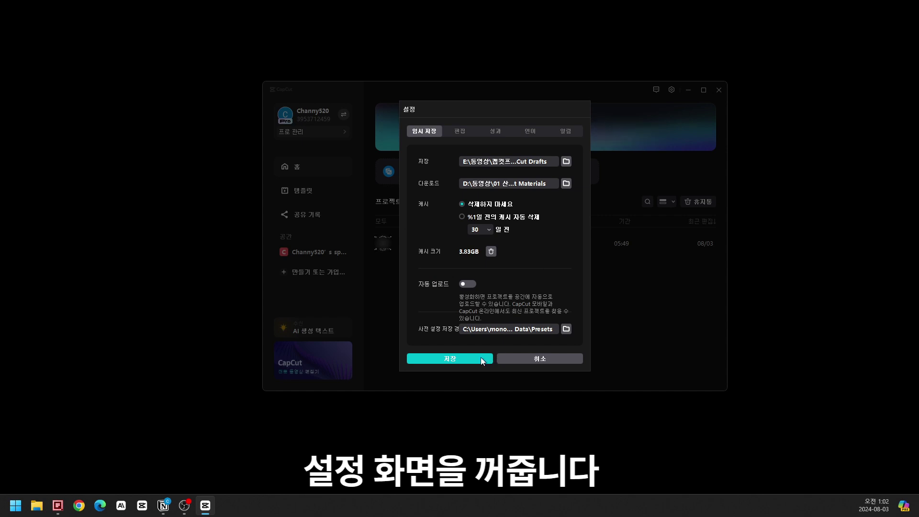
left_click(535, 359)
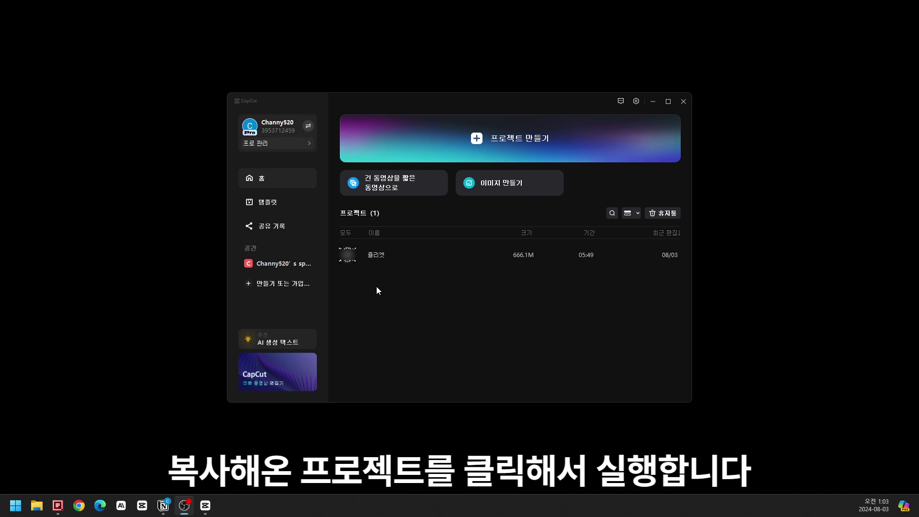
Open the 줄리엣 project and relink its missing media to km_20210723-1_1080p.mp4 in the 줄리엣_소스 folder under 프로젝트.
left_click(378, 254)
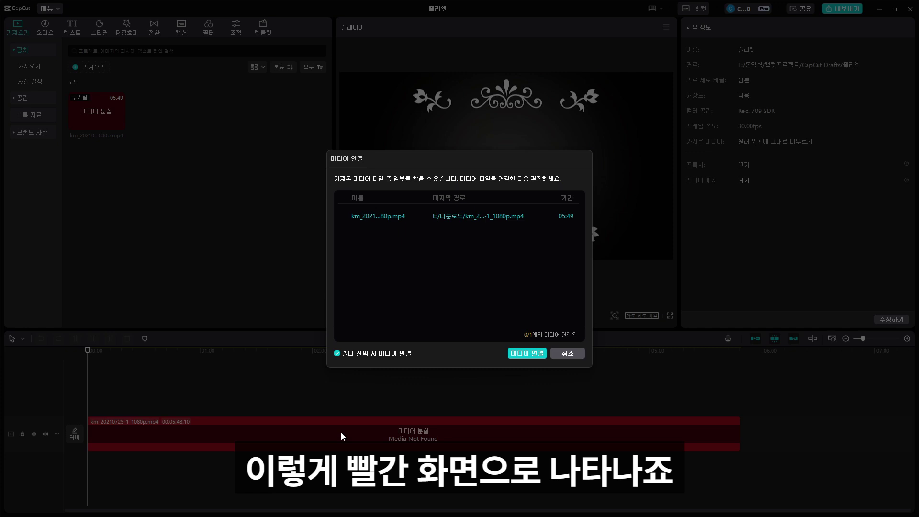
left_click(523, 353)
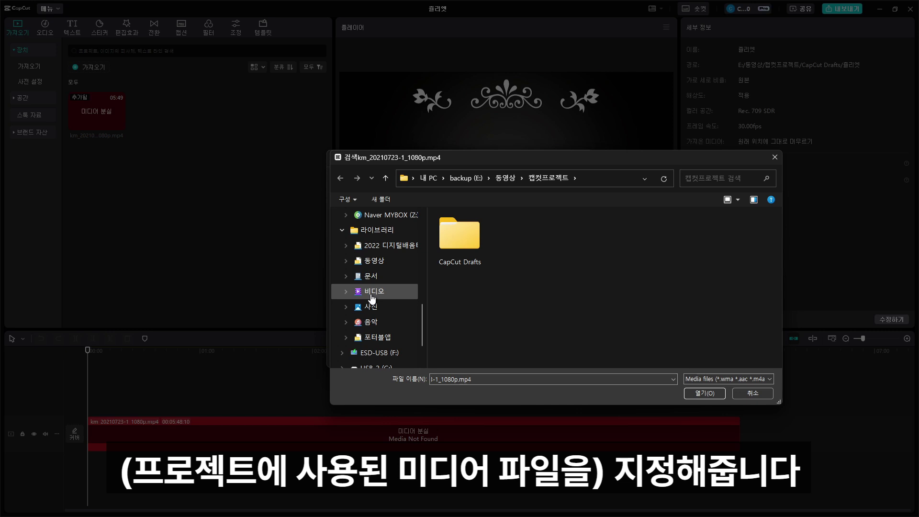
left_click(373, 295)
scroll(564, 269, "down", 5)
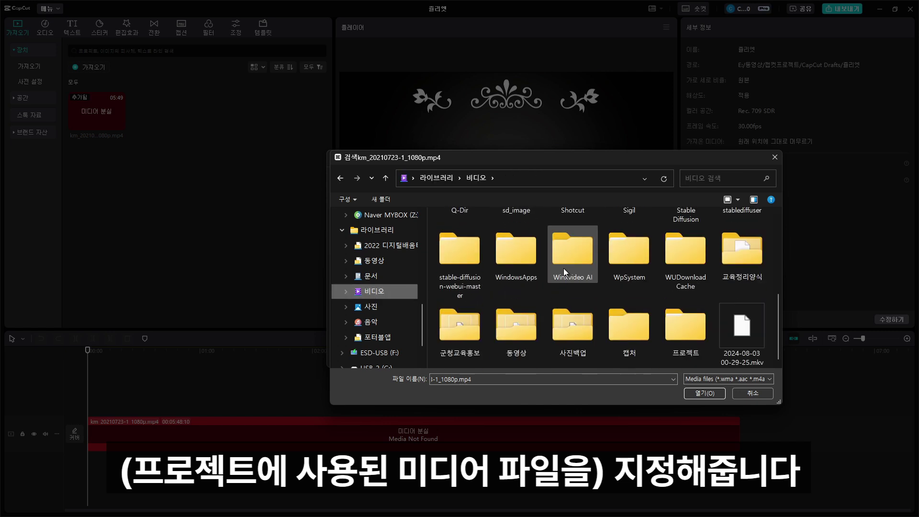
double_click(686, 325)
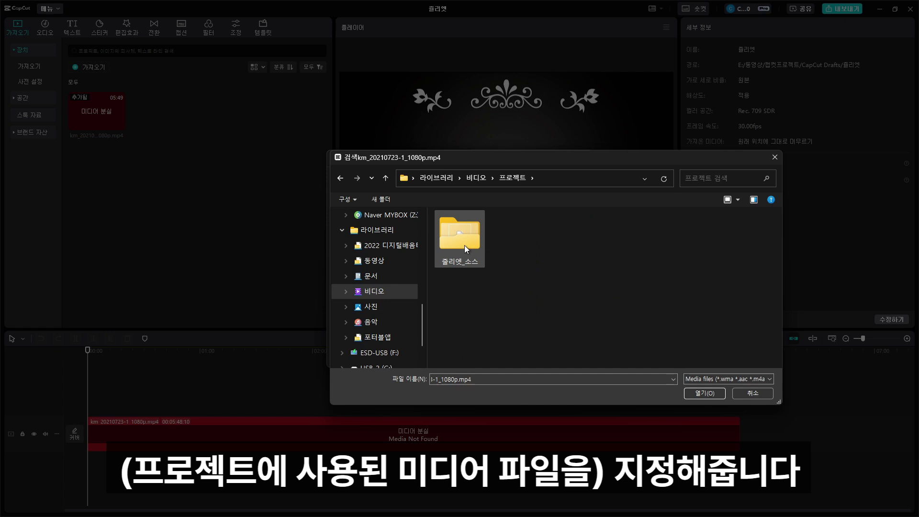
double_click(465, 245)
left_click(459, 243)
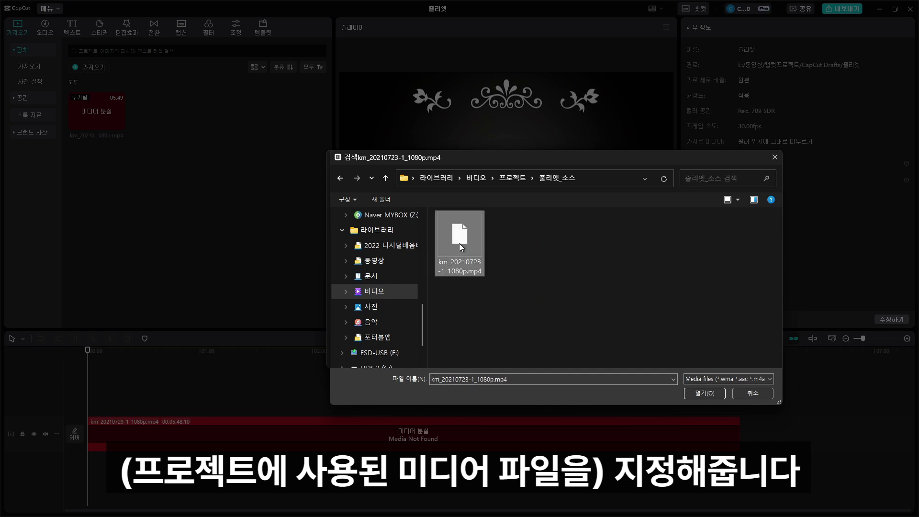
left_click(702, 392)
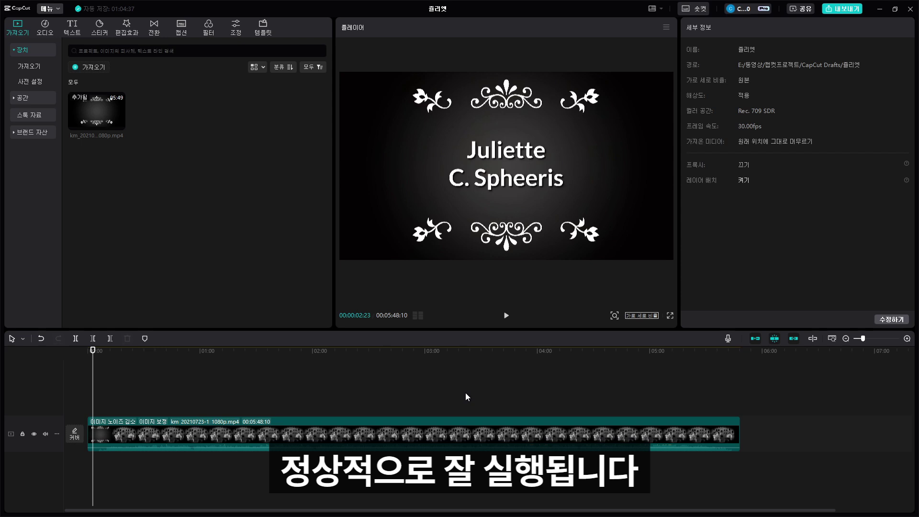
Play the relinked project from the beginning of the timeline.
key("Home")
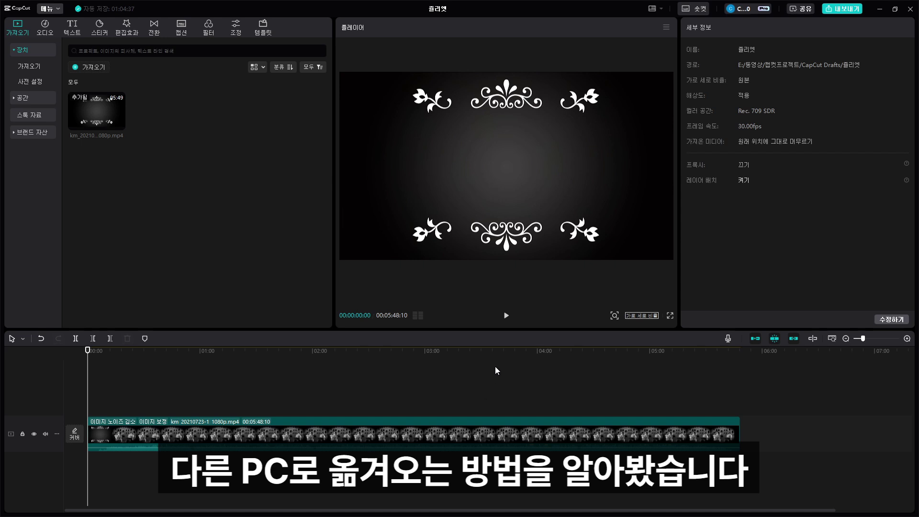
left_click(507, 316)
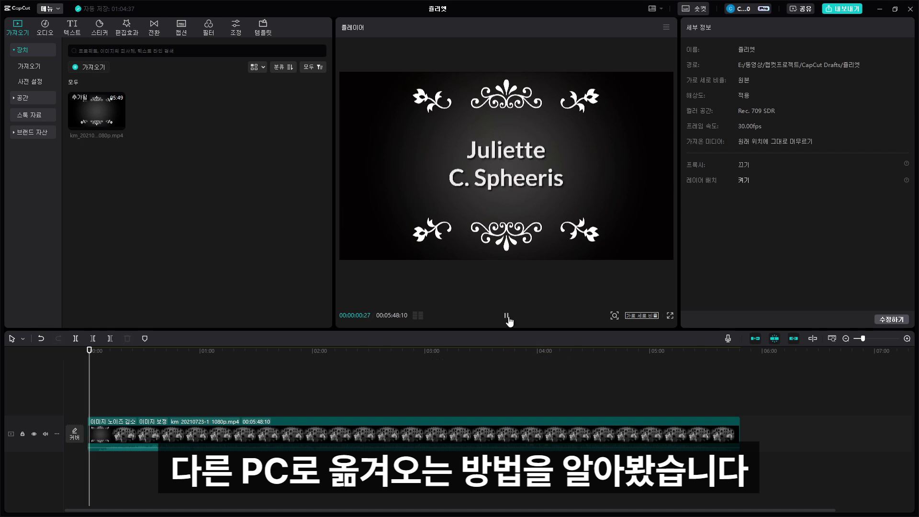